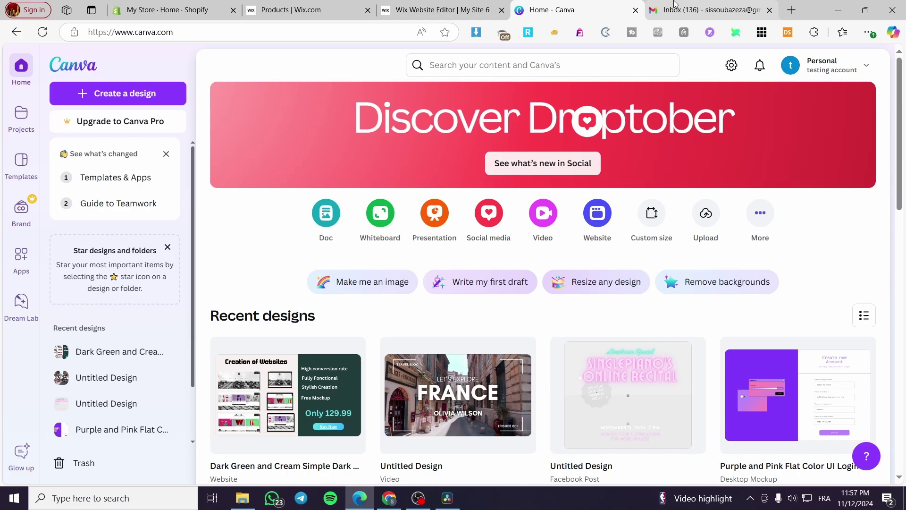
- Start a custom-size Canva design in pixels, 400 wide by 100 high
click(698, 10)
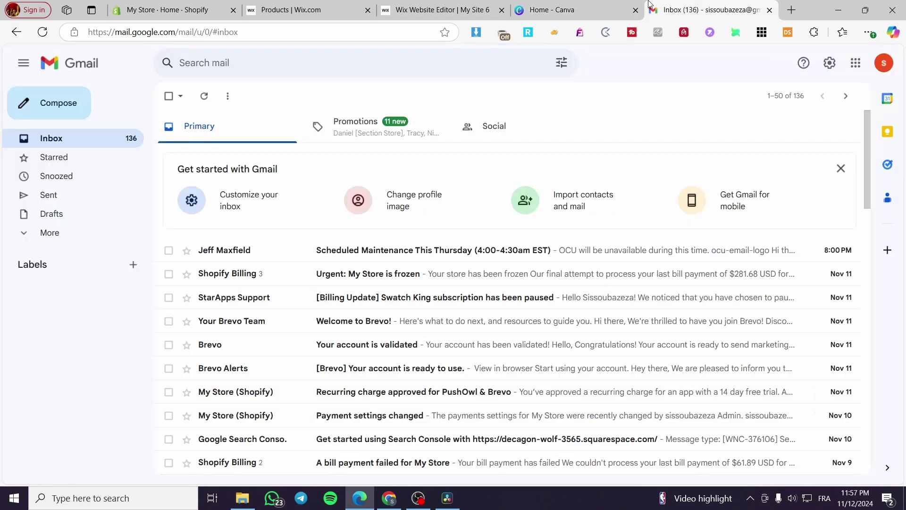
click(606, 6)
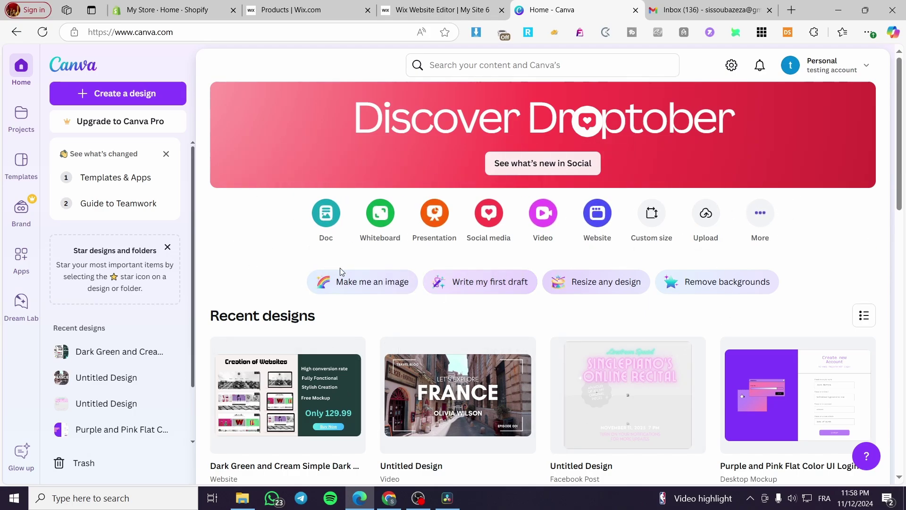
click(655, 224)
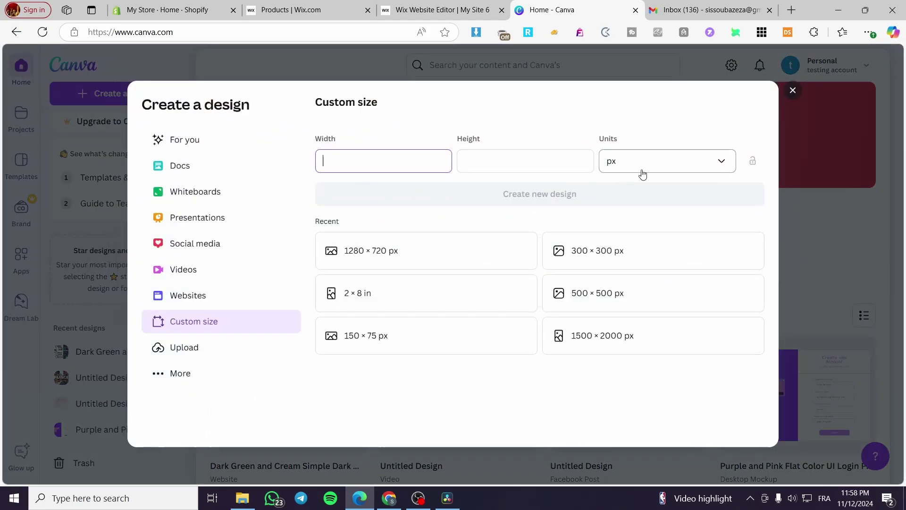
click(620, 163)
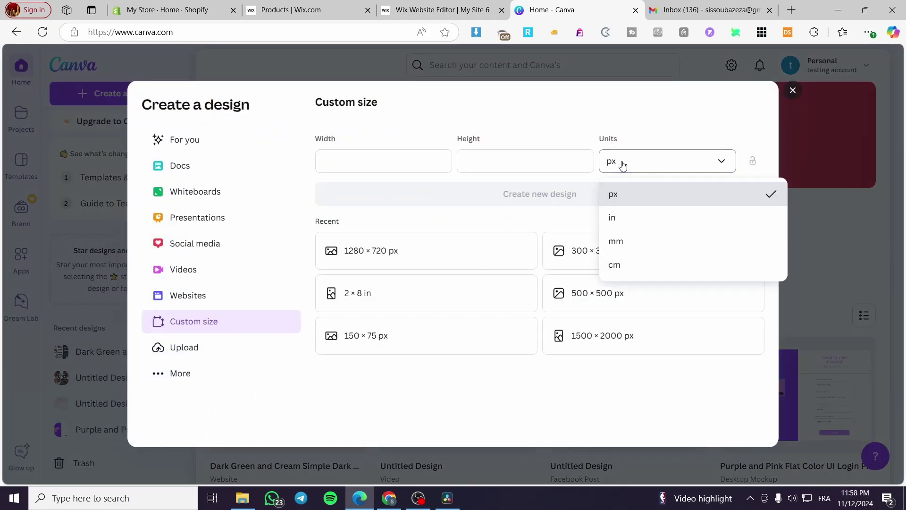
click(621, 164)
click(379, 161)
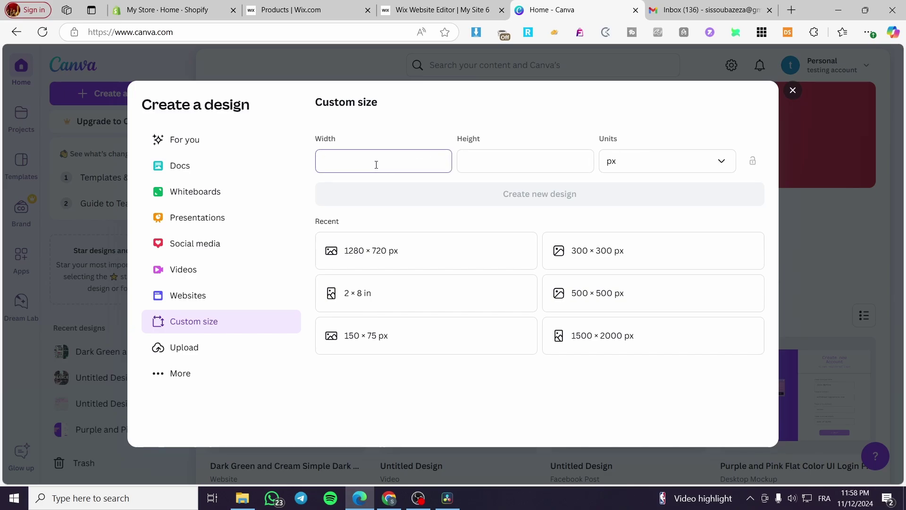
click(476, 161)
text(100)
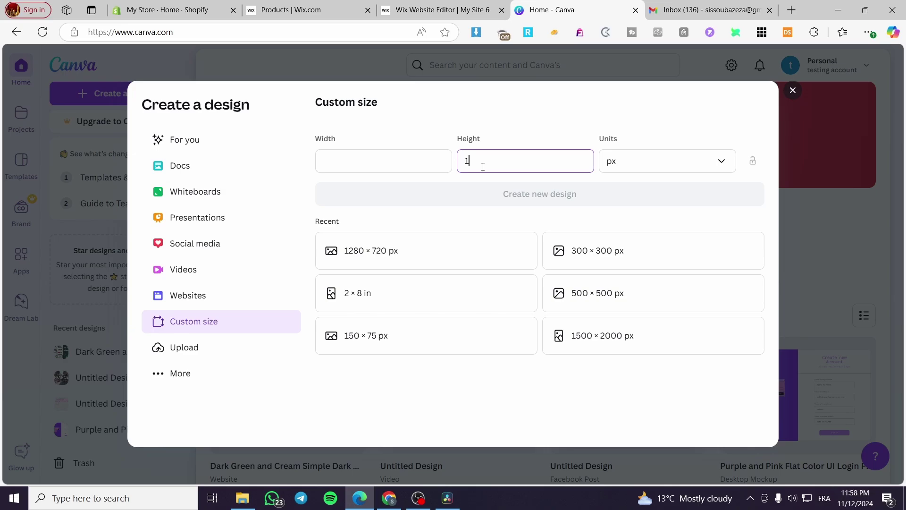
click(354, 157)
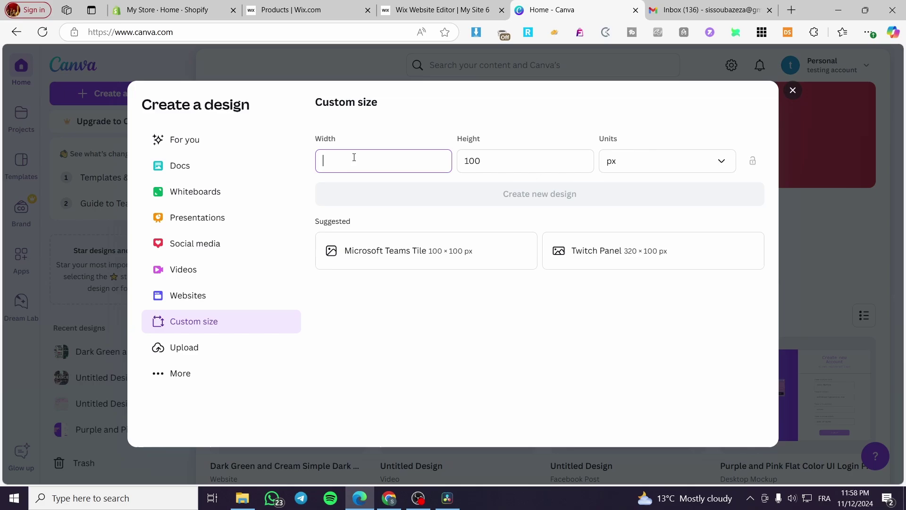
text(400)
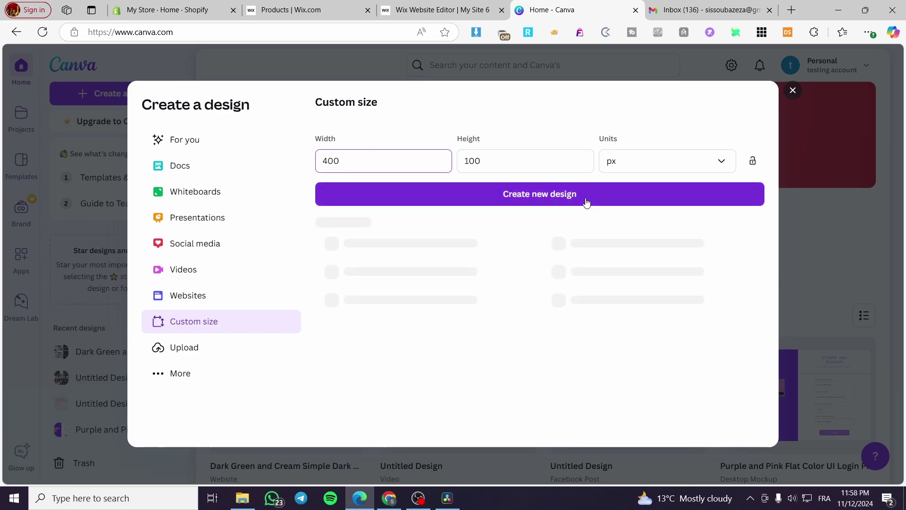
drag(349, 160, 292, 164)
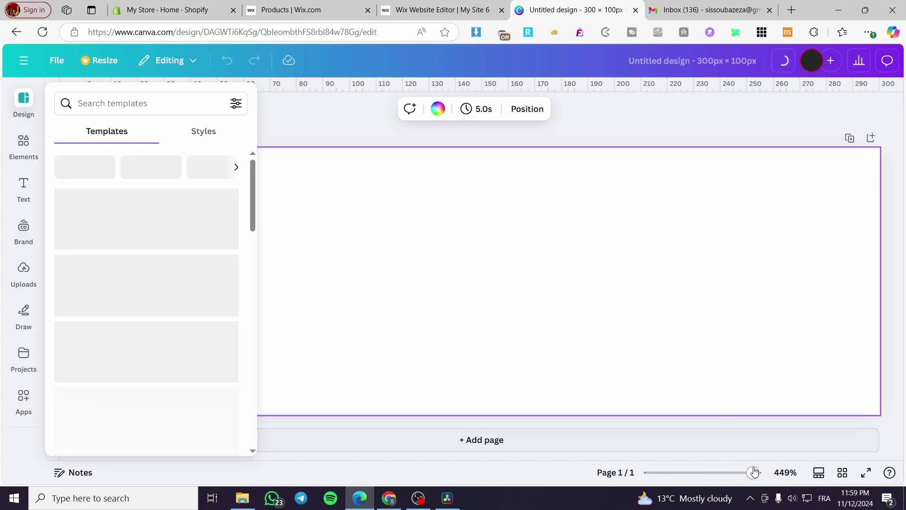
- Zoom the blank design canvas out and back in with the zoom slider
mouse_move(753, 472)
mouse_down()
mouse_move(689, 477)
mouse_move(714, 486)
mouse_move(712, 477)
mouse_move(743, 477)
mouse_up()
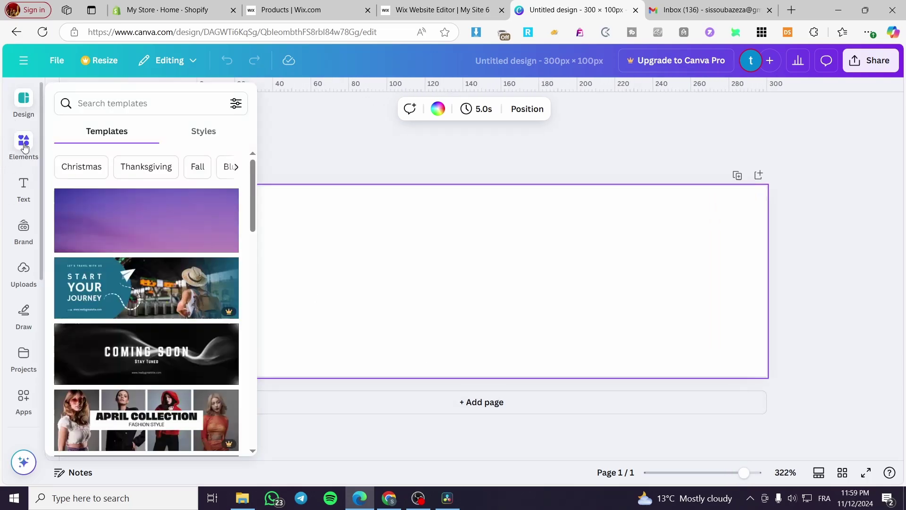
- Add a heading, enlarge it to size 22.4 and centre it on the page
click(22, 185)
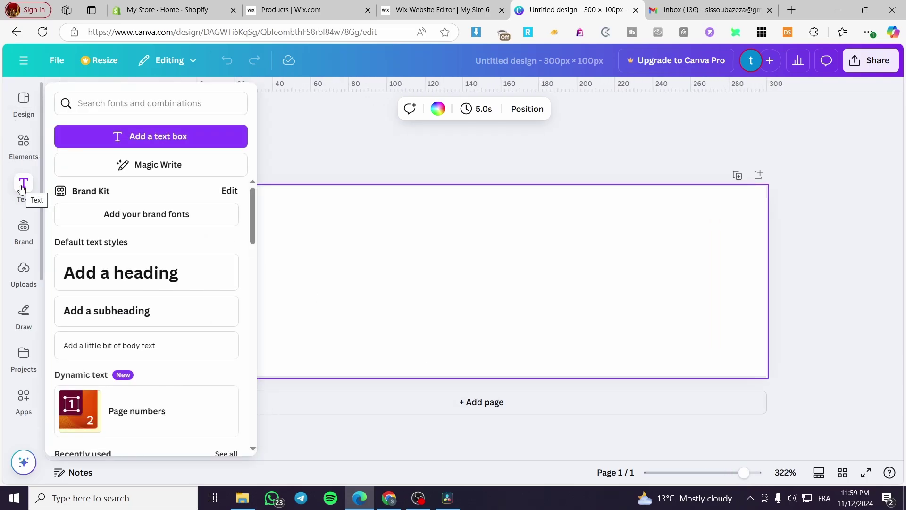
click(157, 281)
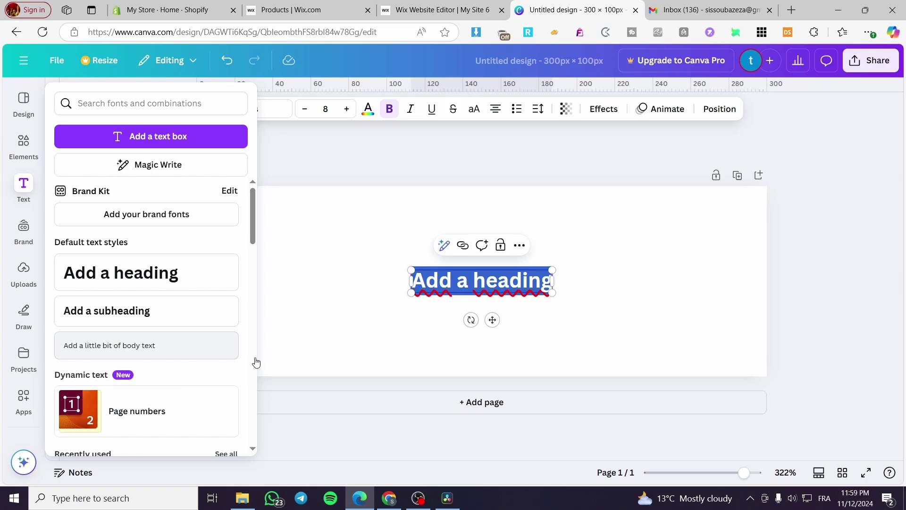
mouse_move(501, 324)
mouse_down()
mouse_move(514, 325)
mouse_move(489, 321)
mouse_up()
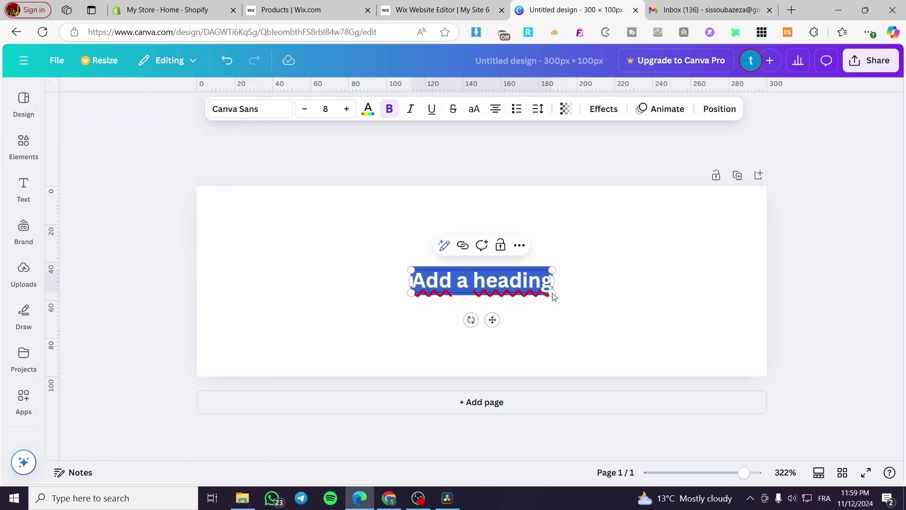
drag(549, 293, 801, 349)
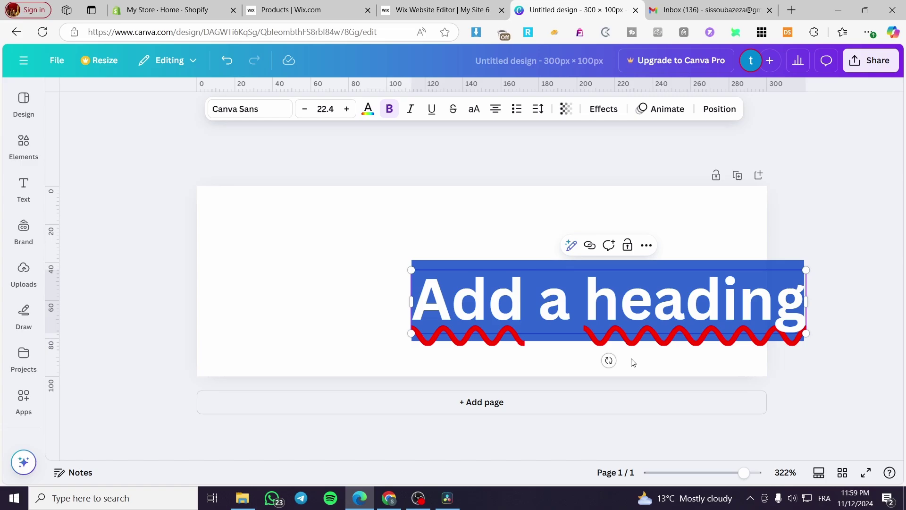
click(677, 368)
drag(659, 298, 534, 280)
- Replace the heading's placeholder text with the person's full name
double_click(554, 289)
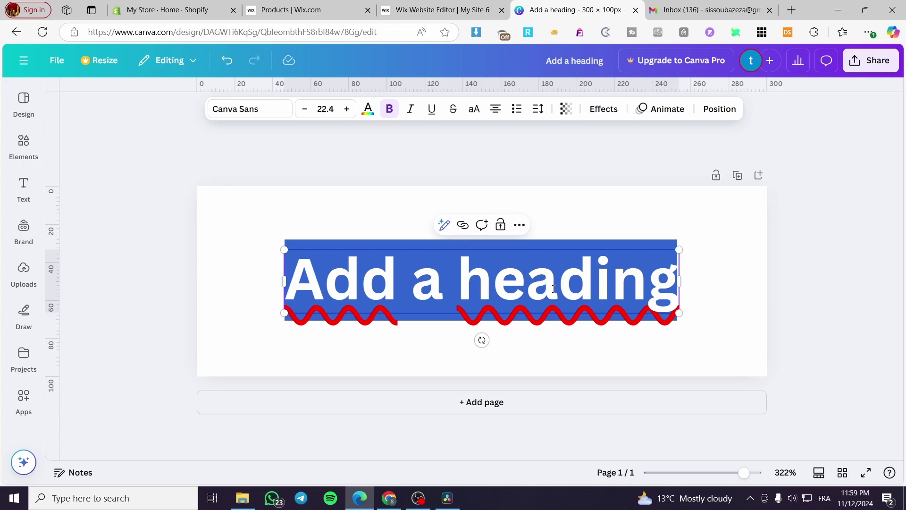
text(Jack)
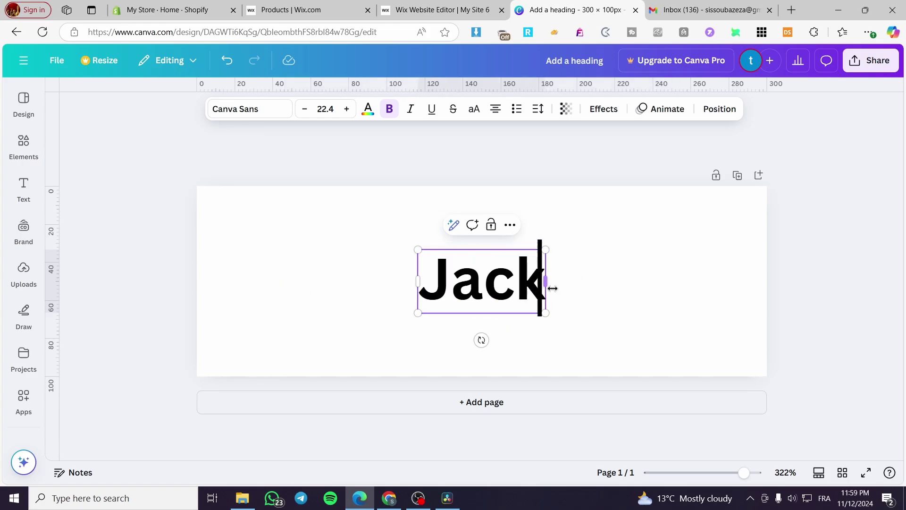
text( Smith)
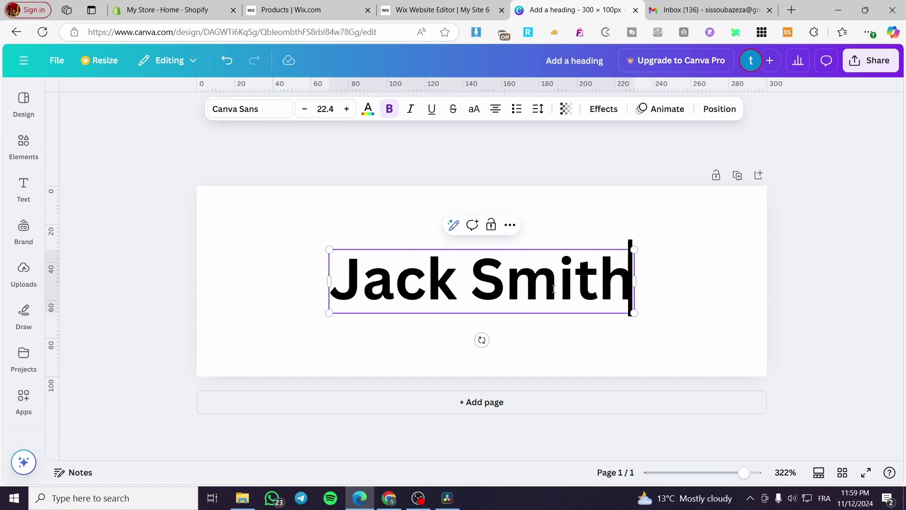
key(ctrl+a)
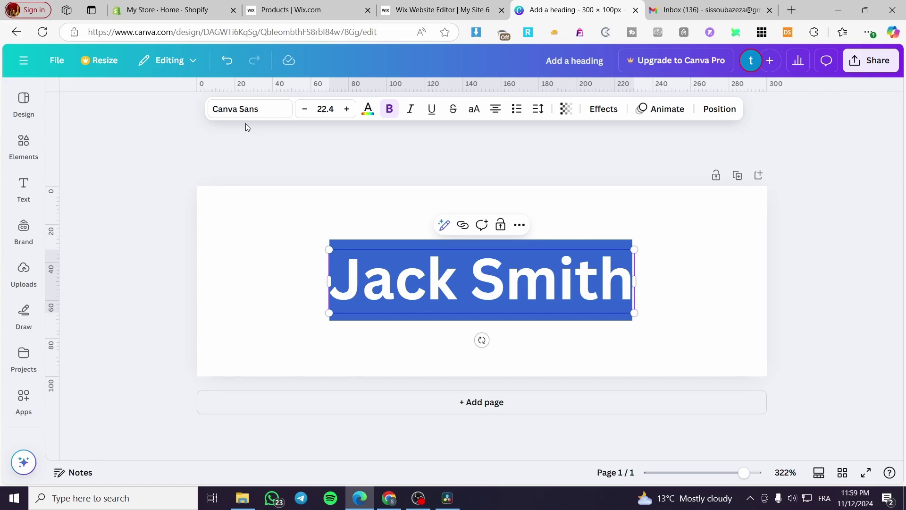
- Change the heading font to the Brittany script font
click(250, 111)
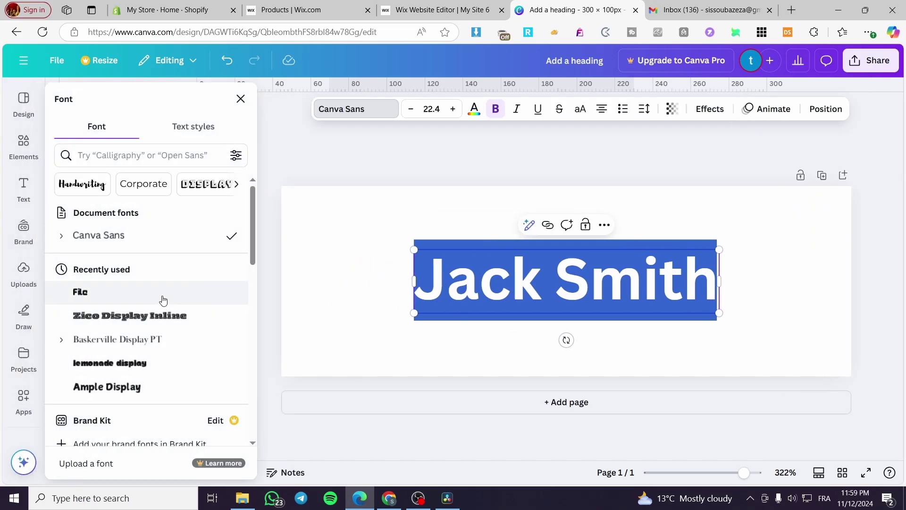
click(95, 292)
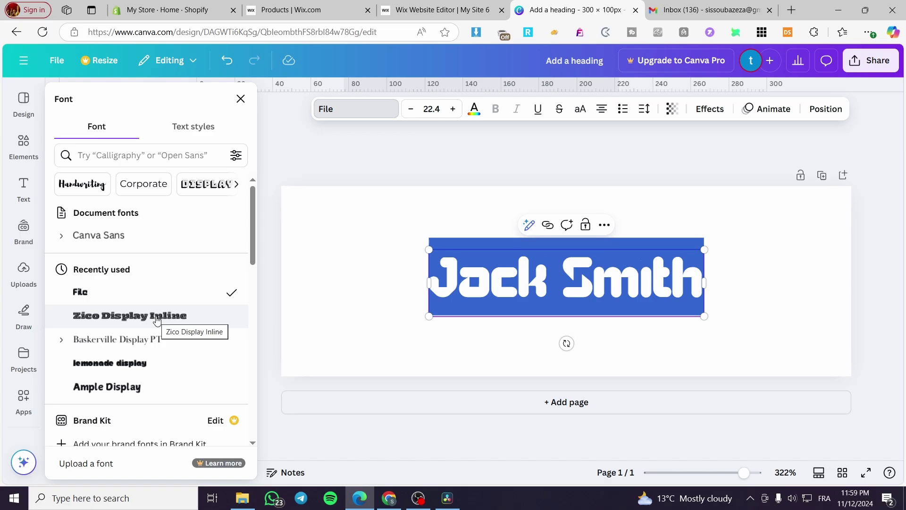
scroll(155, 384, down, 8)
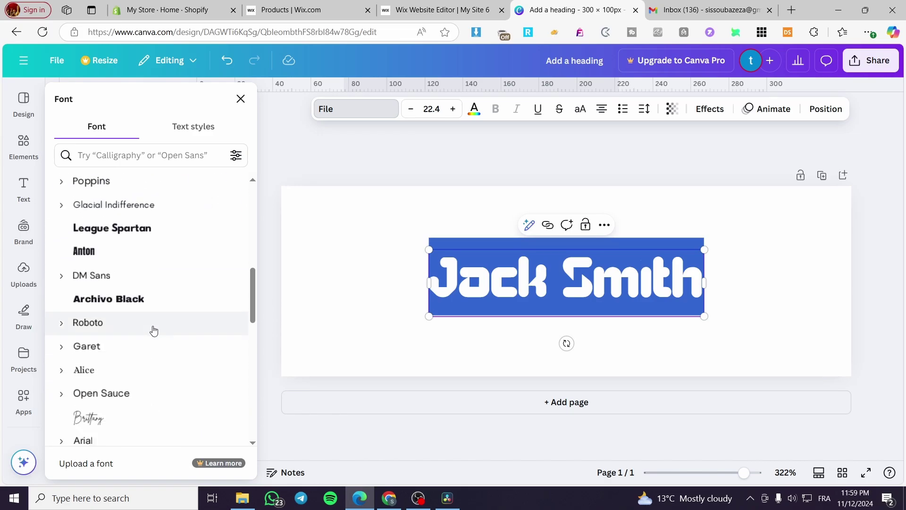
click(144, 419)
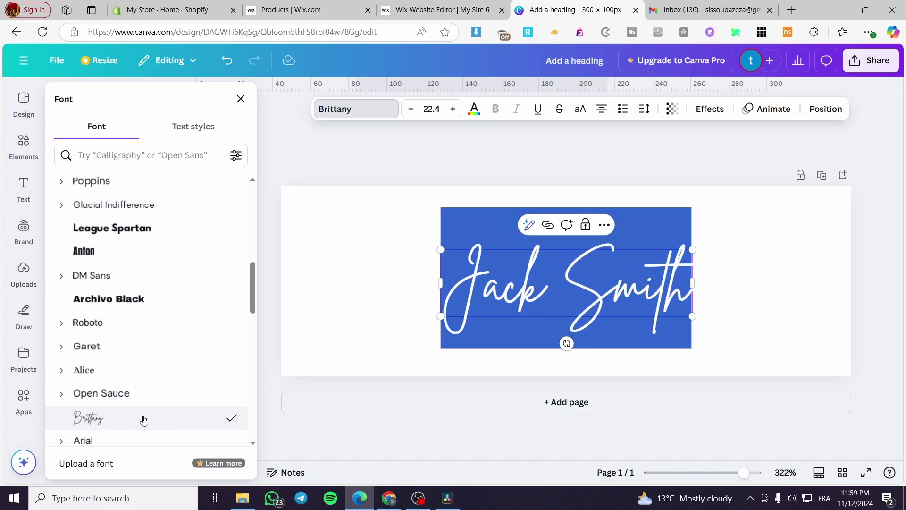
click(731, 308)
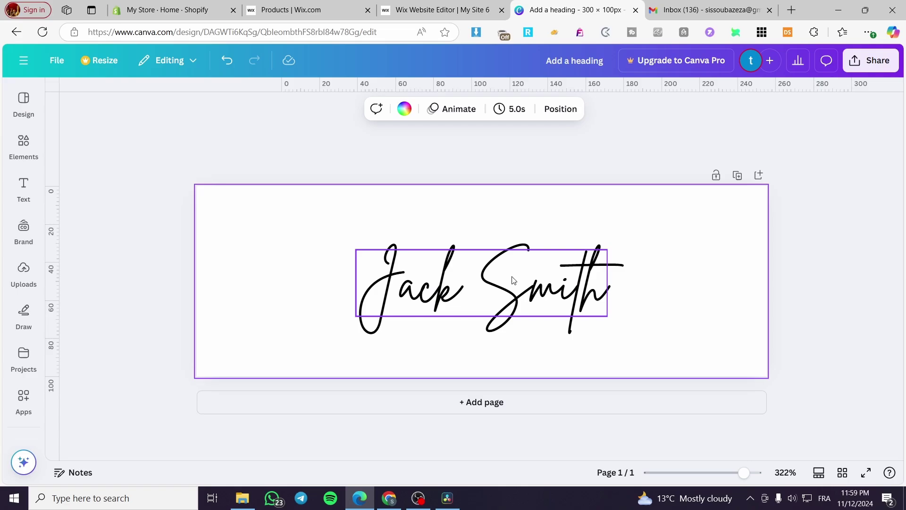
- Enlarge the signature text to size 39.4 and centre it on the page
click(512, 283)
drag(607, 317, 797, 366)
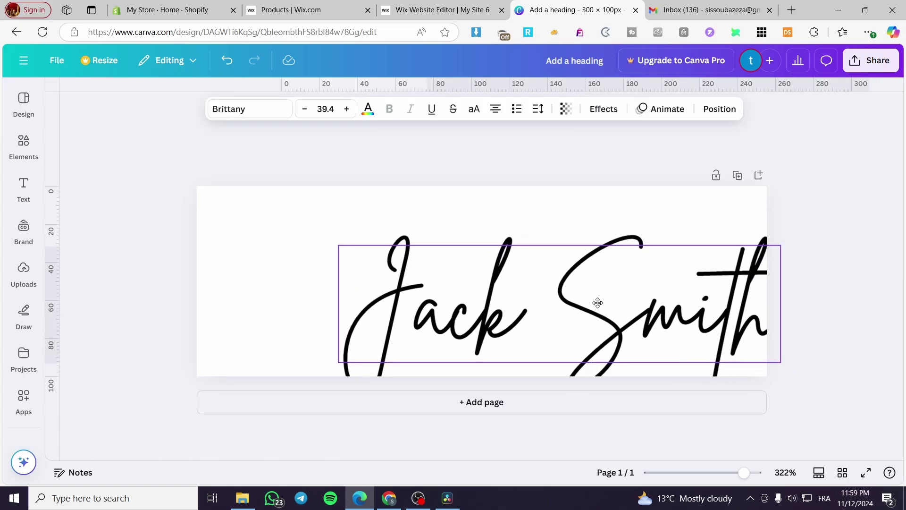
drag(596, 303, 523, 279)
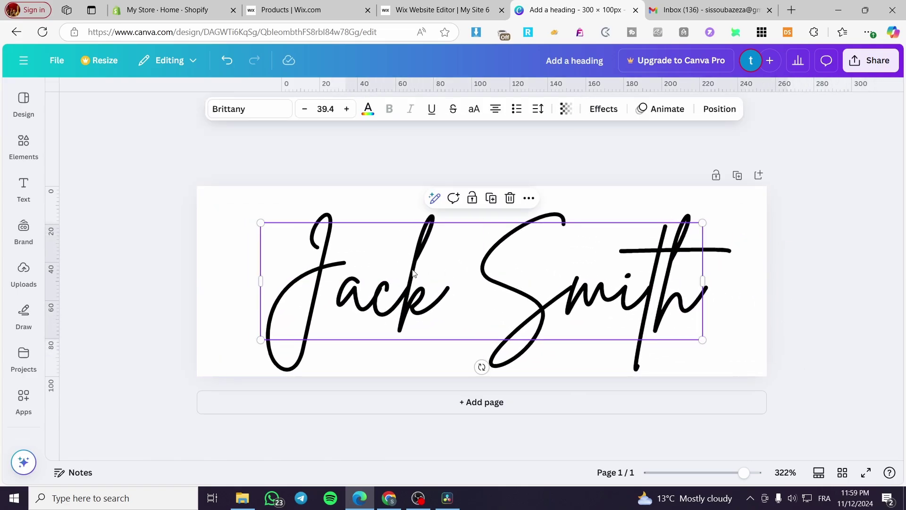
click(434, 274)
key(ctrl+a)
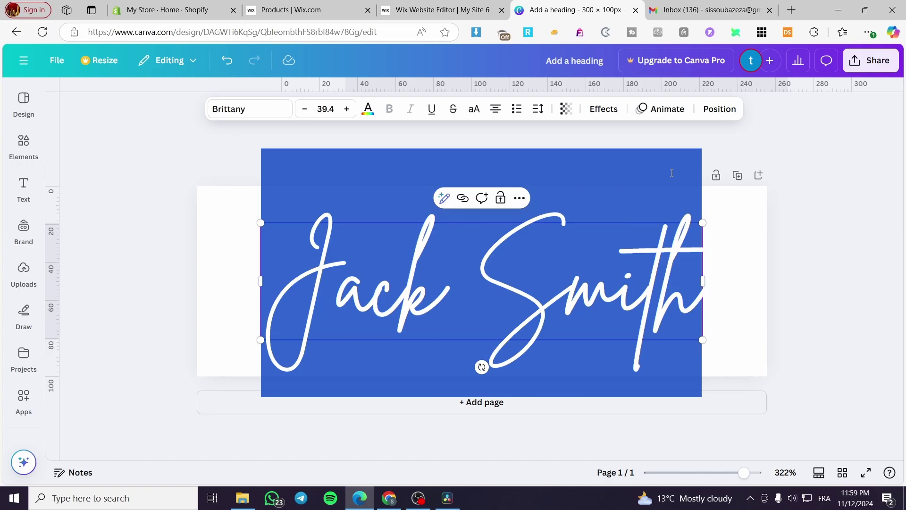
- Try Typewriter and Roll animations, then settle on Bounce for the signature text
click(666, 110)
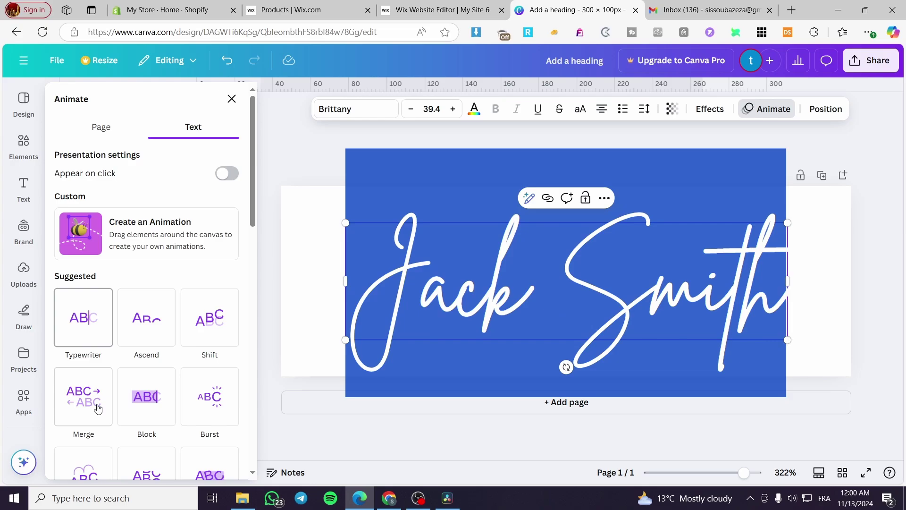
click(83, 317)
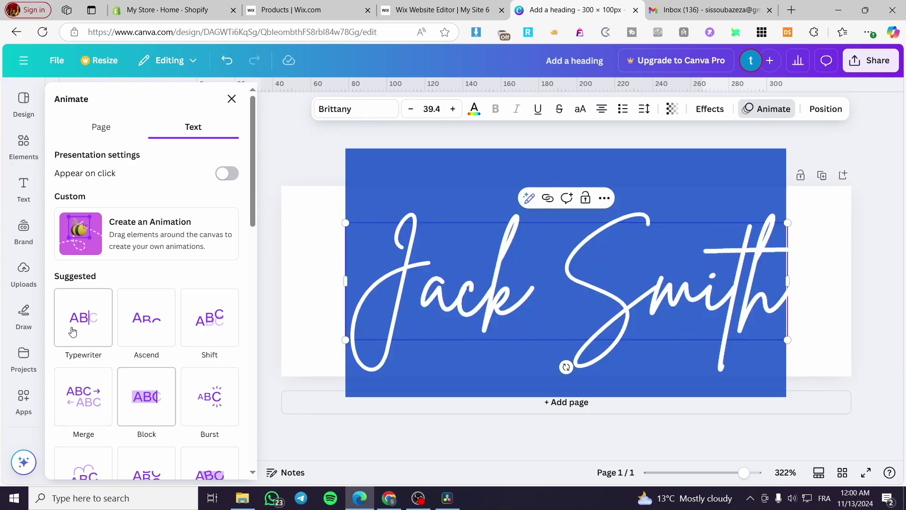
scroll(72, 330, down, 1)
scroll(141, 326, down, 2)
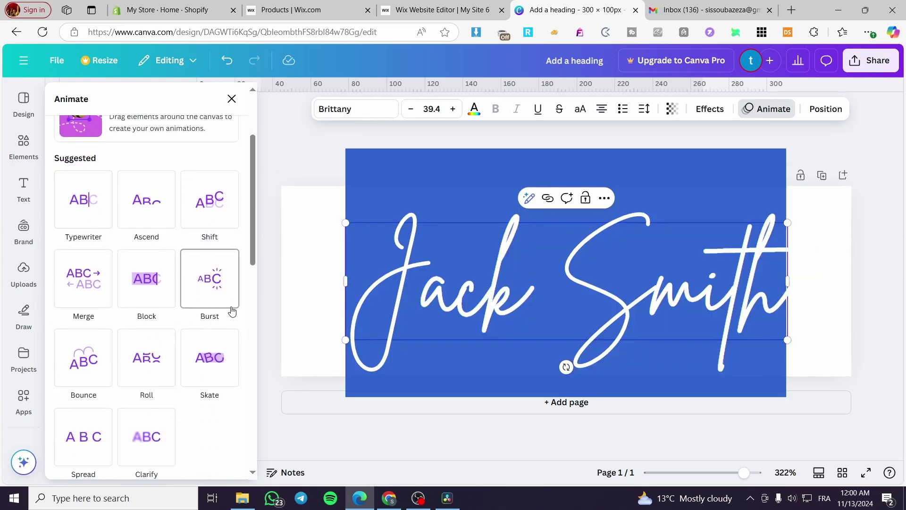
right_click(220, 388)
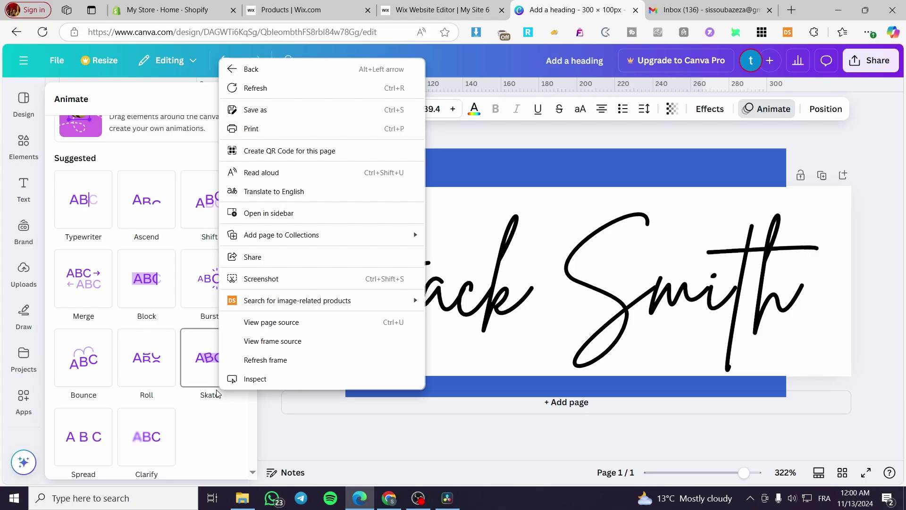
click(140, 363)
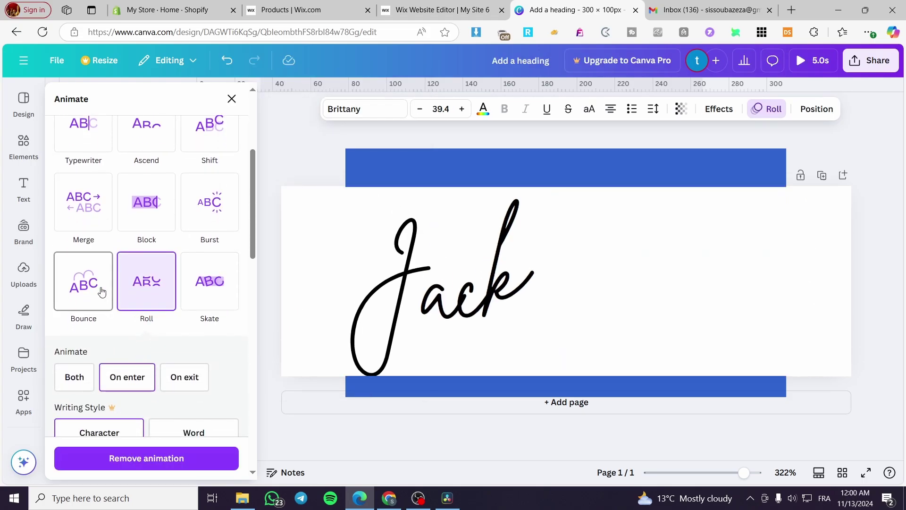
click(98, 291)
click(269, 301)
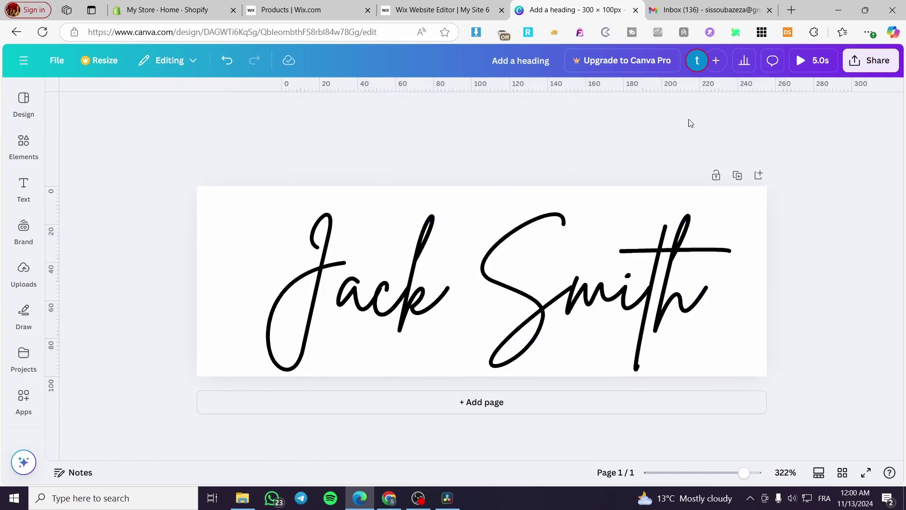
click(624, 235)
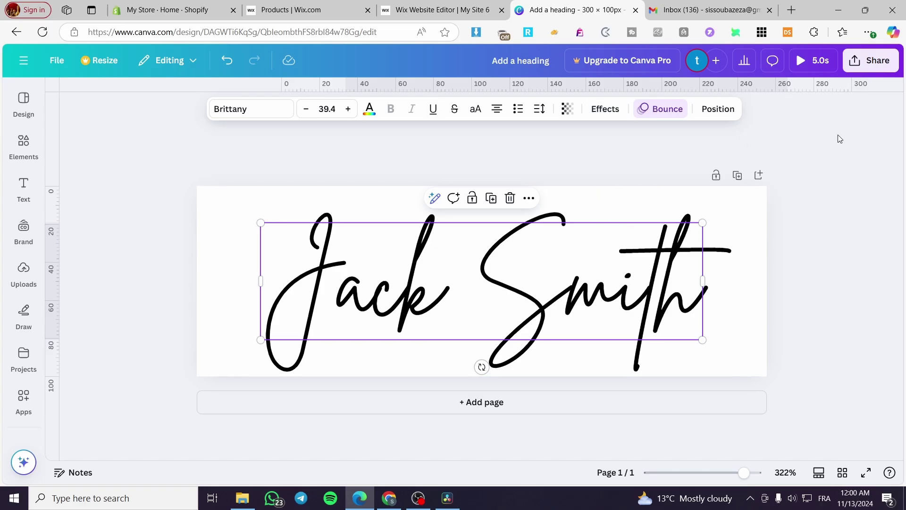
- Download the design as a GIF file instead of MP4 video
click(875, 68)
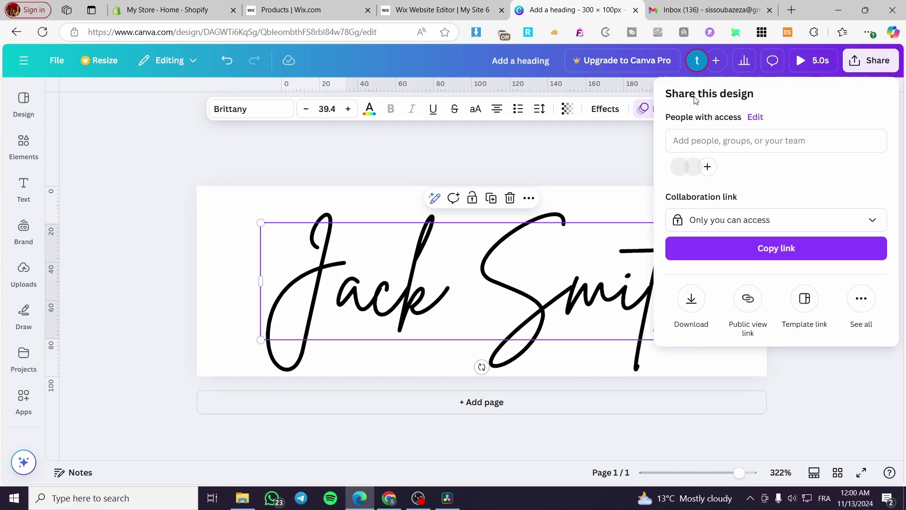
click(700, 306)
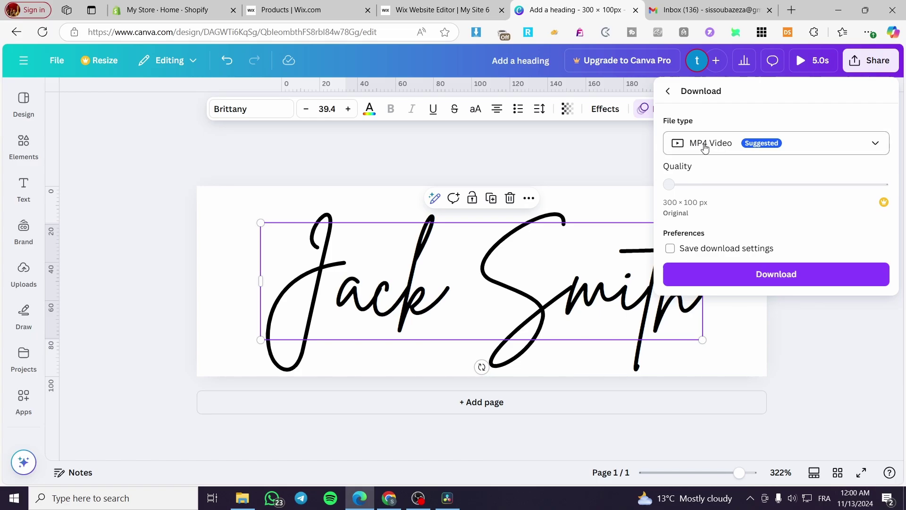
click(705, 148)
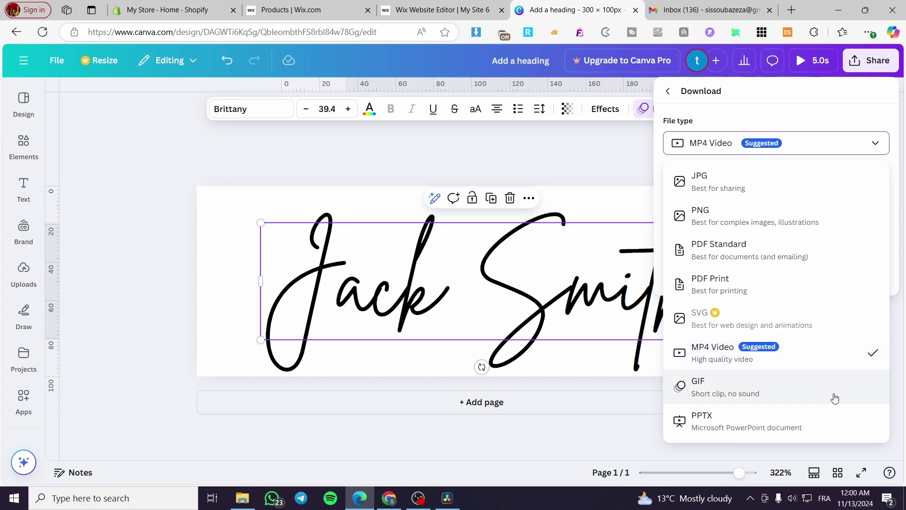
click(834, 398)
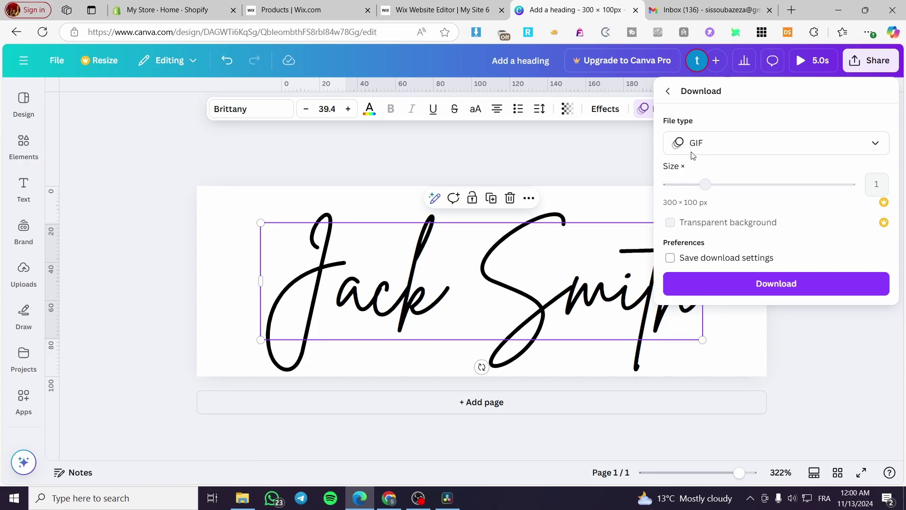
click(708, 283)
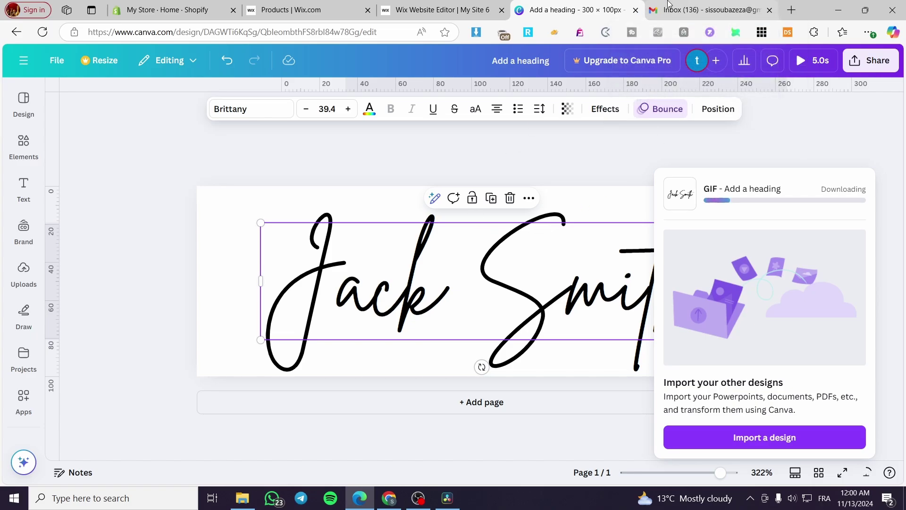
- Open Gmail's full settings and scroll down to the Signature section
click(707, 5)
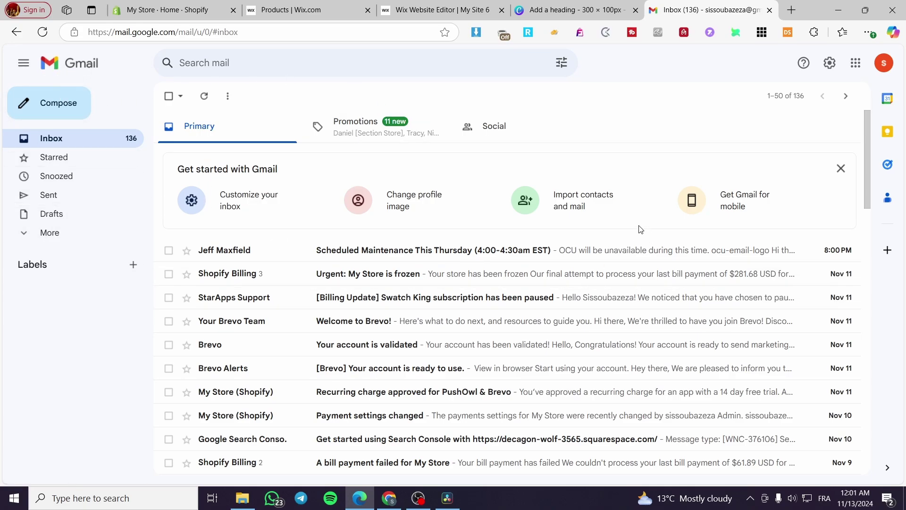
click(830, 68)
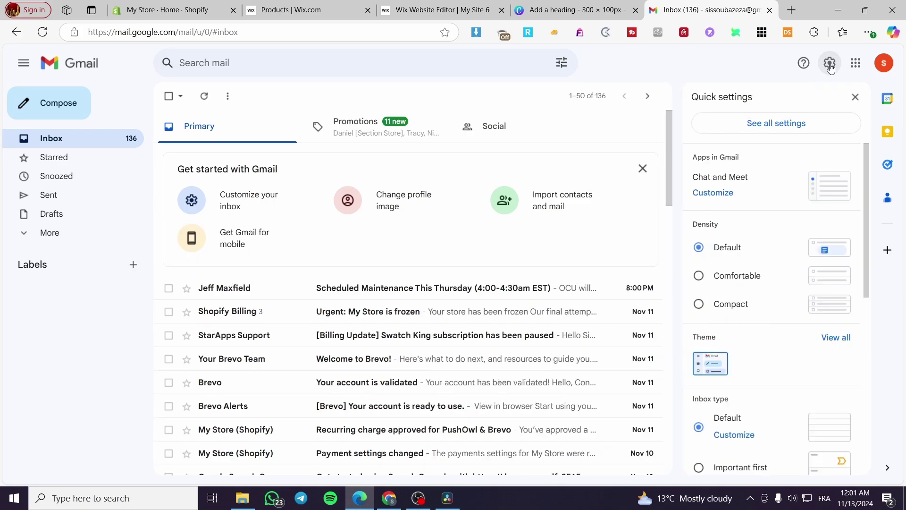
click(789, 124)
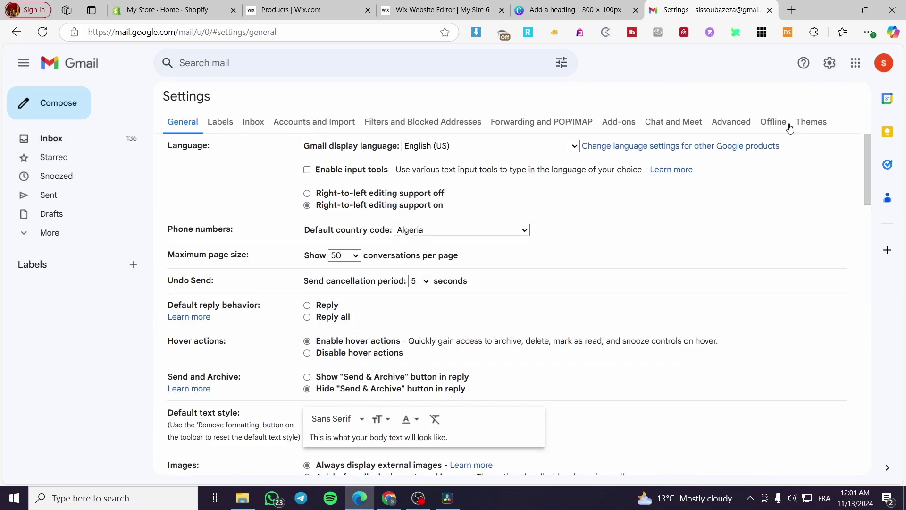
scroll(493, 206, down, 5)
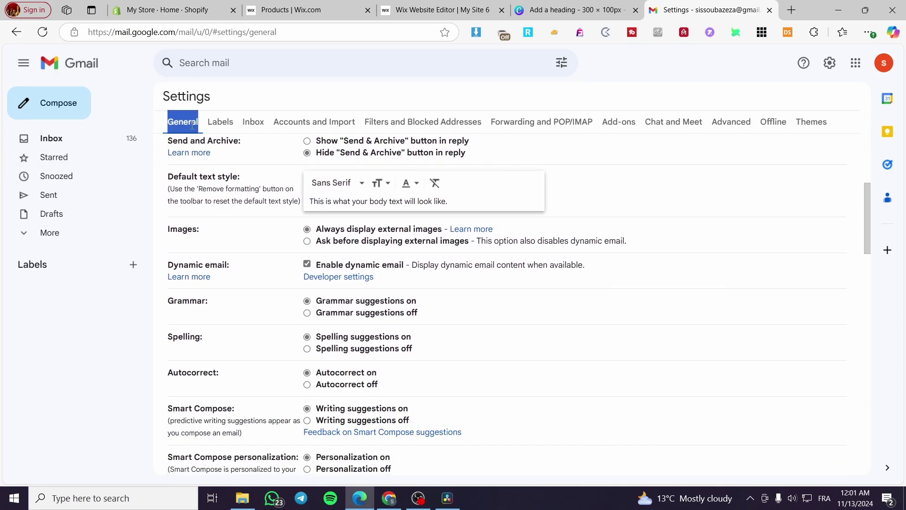
click(116, 157)
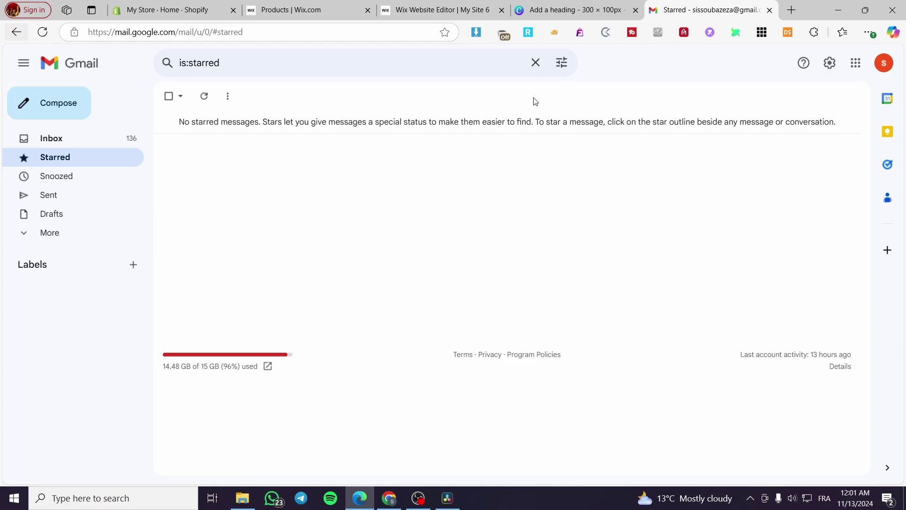
click(829, 66)
click(774, 121)
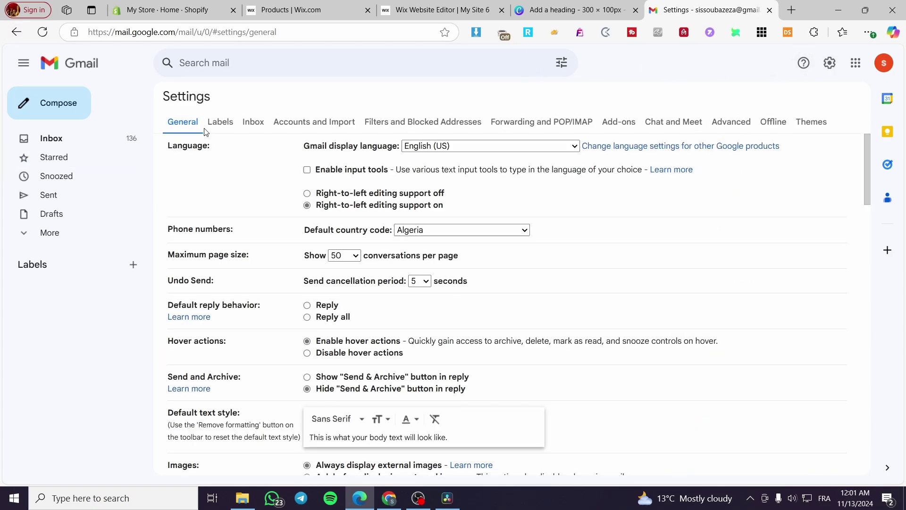
scroll(430, 233, down, 12)
scroll(430, 233, down, 7)
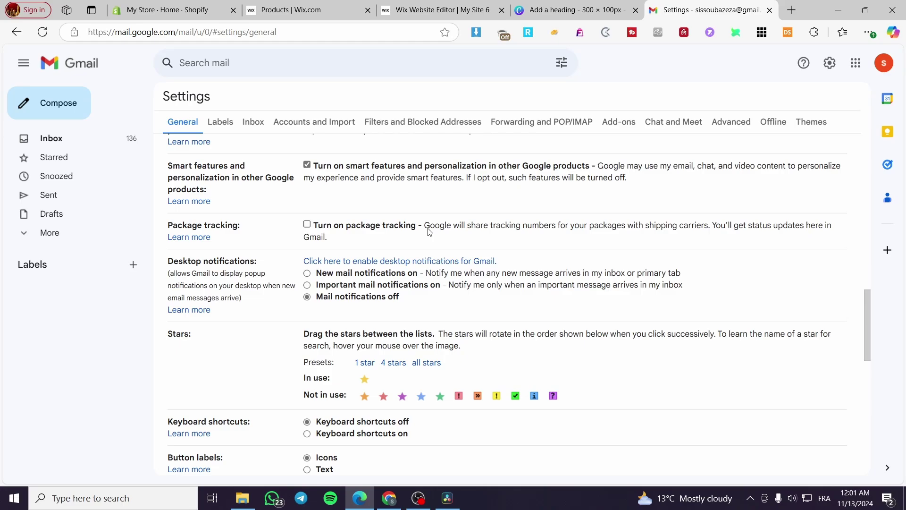
scroll(231, 240, down, 3)
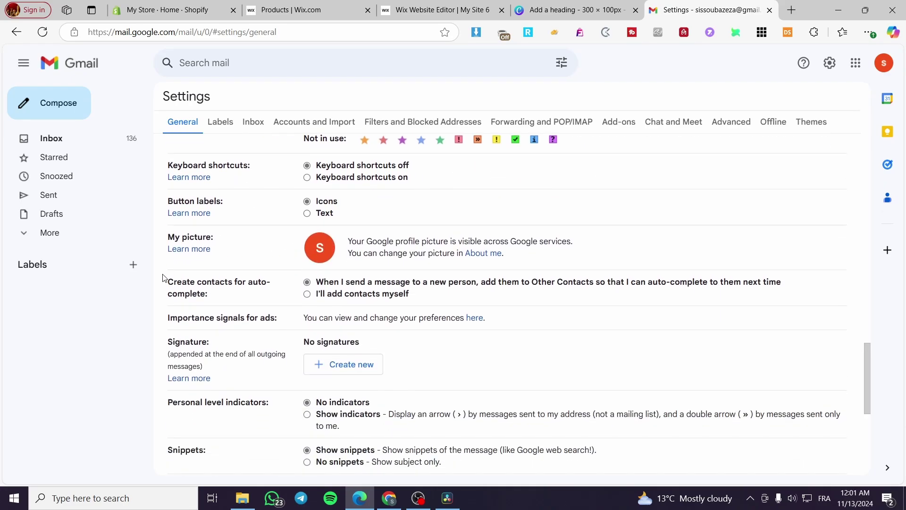
- Create a new Gmail signature named with the person's full name
mouse_move(207, 342)
mouse_down()
mouse_move(158, 353)
mouse_move(213, 349)
mouse_move(181, 342)
mouse_move(311, 141)
mouse_up()
click(212, 353)
click(336, 371)
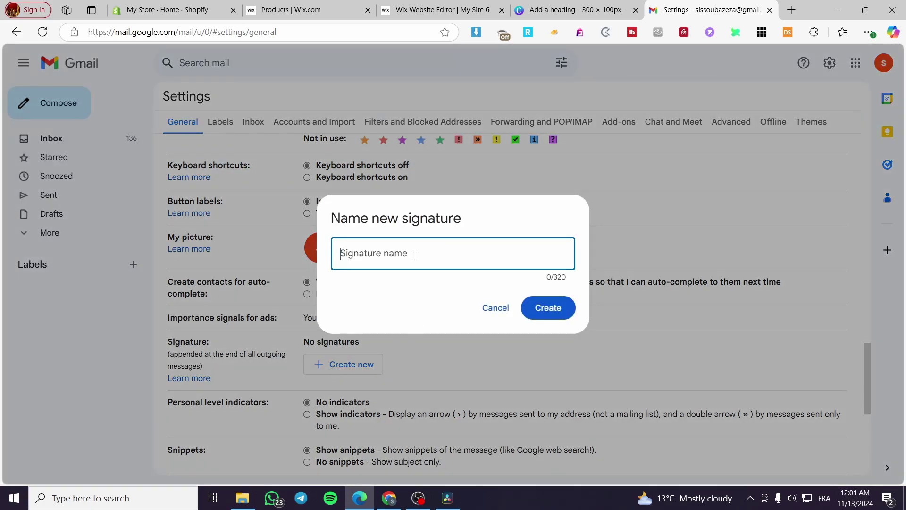
text(Jack Smith)
click(561, 305)
scroll(319, 343, down, 2)
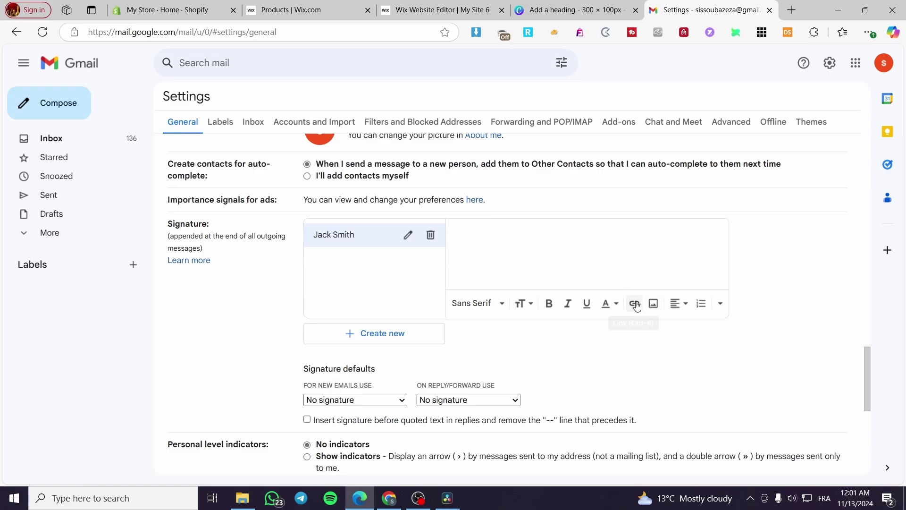
- Check the downloaded Add a heading.gif by previewing it from the browser's downloads list
click(656, 307)
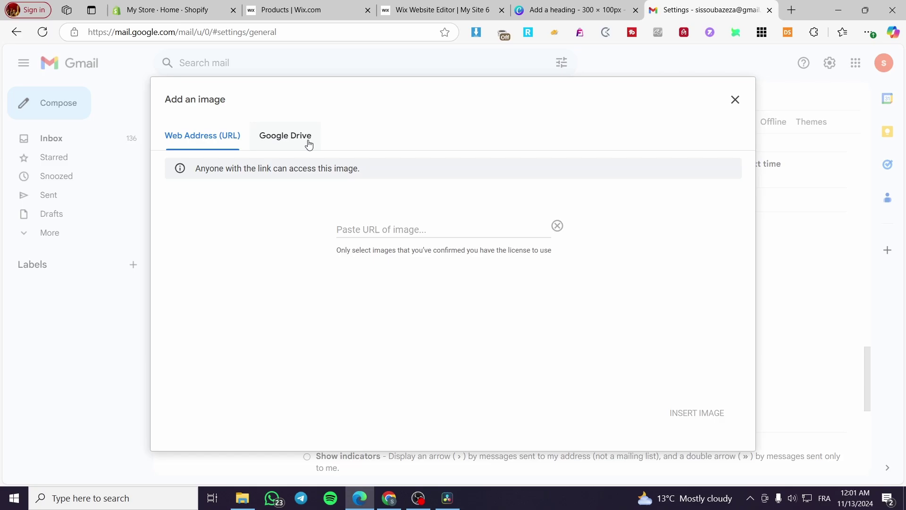
click(736, 101)
click(872, 35)
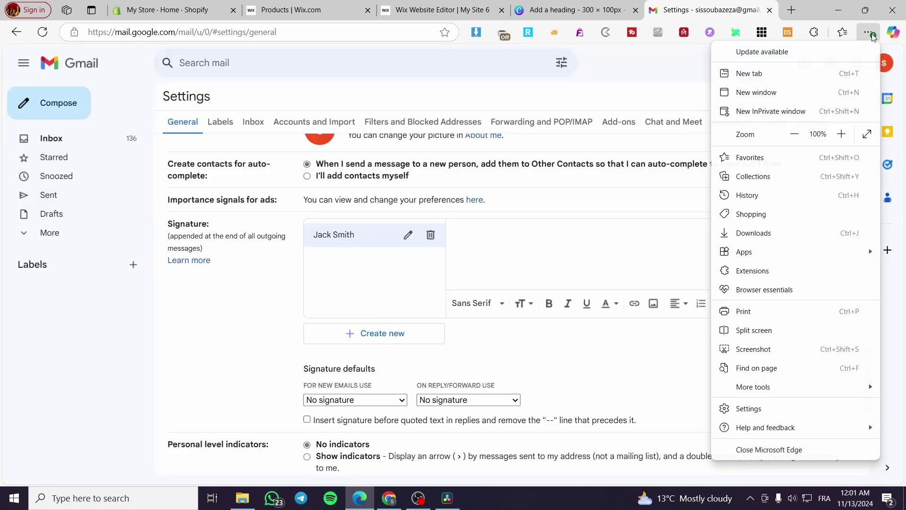
click(743, 233)
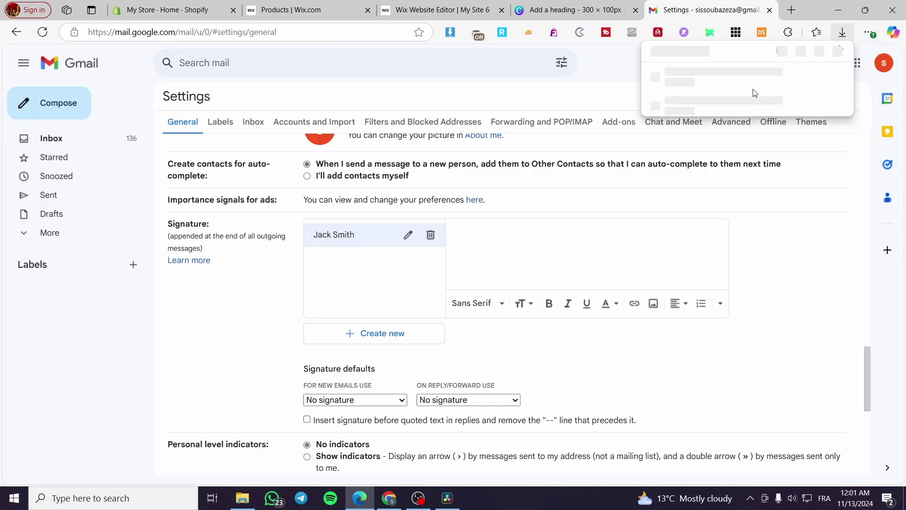
mouse_move(745, 78)
mouse_down()
mouse_move(706, 81)
mouse_move(528, 245)
mouse_up()
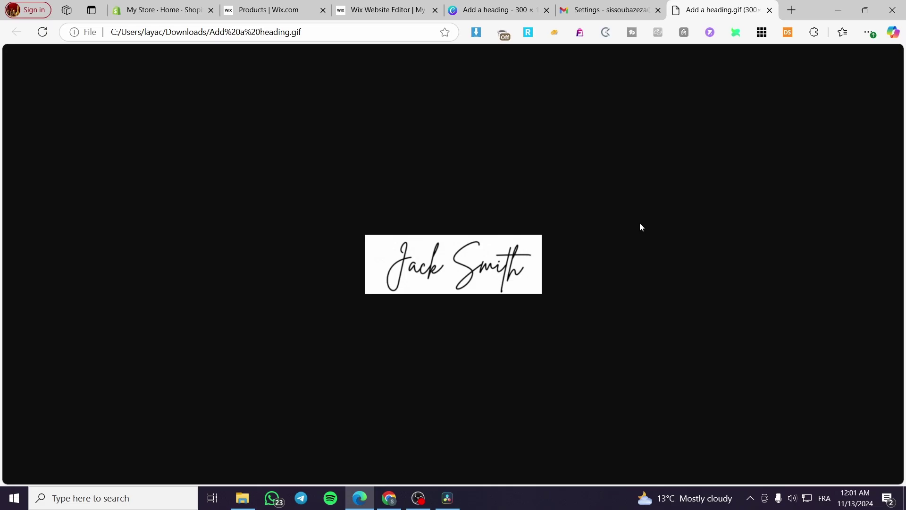
- Allow anyone with the link to view Add a heading.gif so it gets inserted
key(ctrl+w)
click(721, 303)
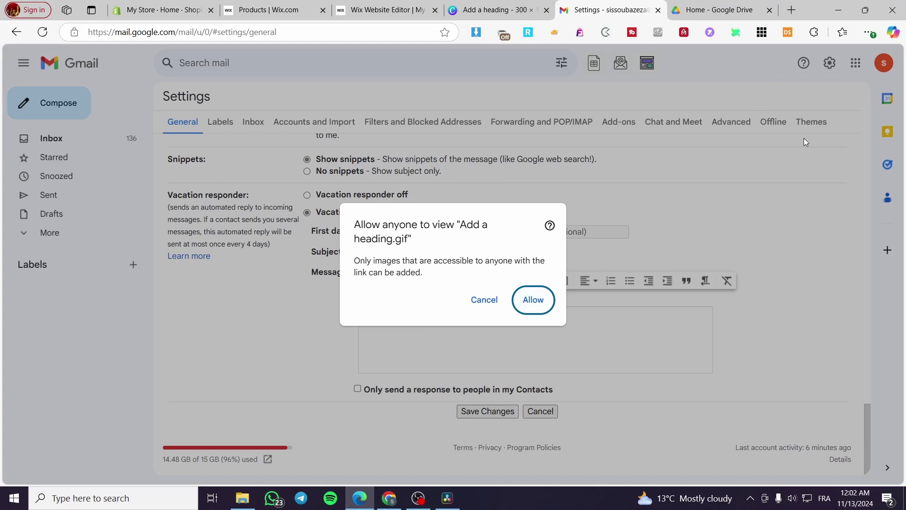
click(540, 306)
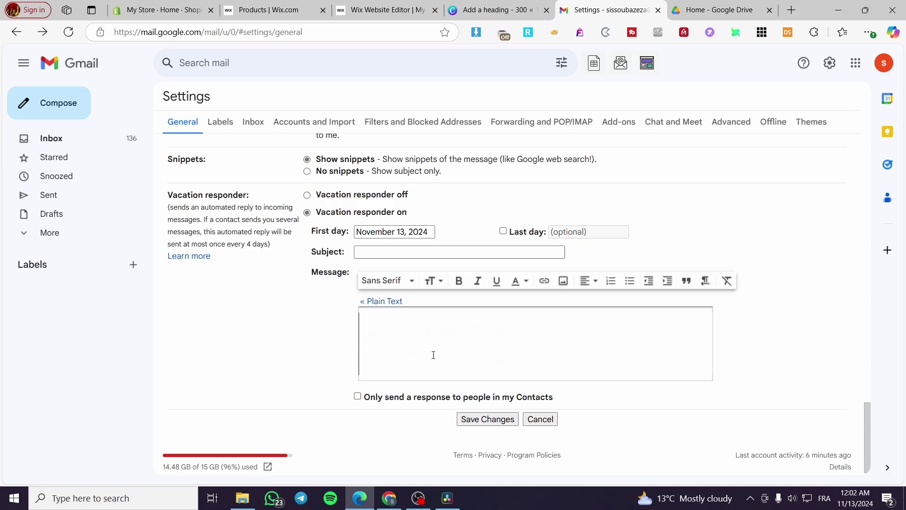